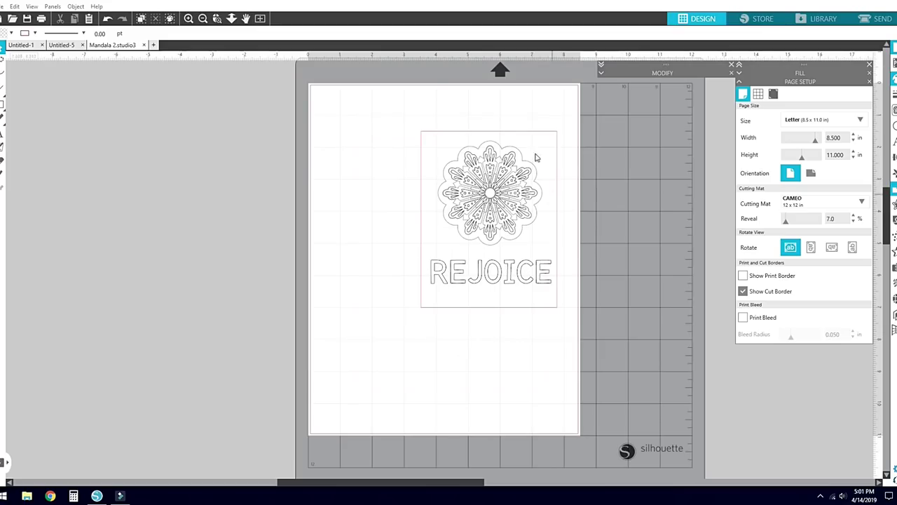
# Open the Library panel, showing the eight 'cross' search results beside the Mandala 2 page
pyautogui.click(8, 462)
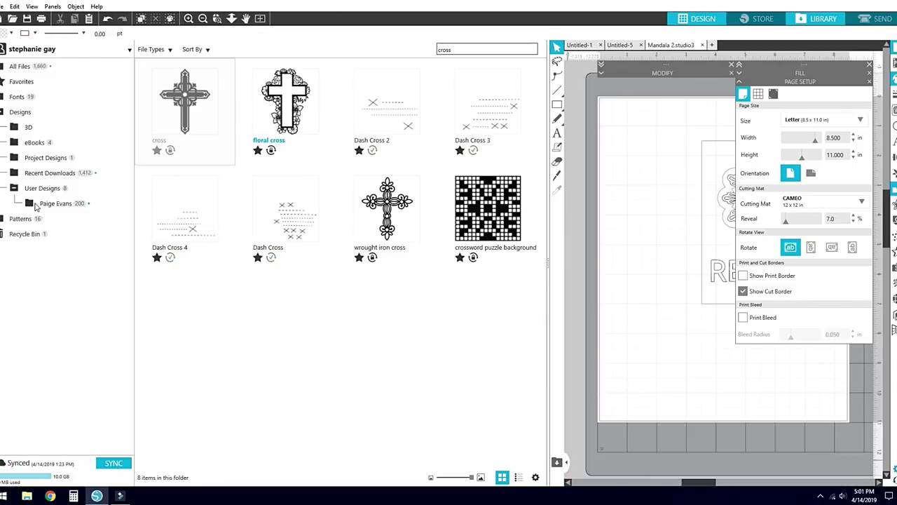
# Browse the 200-design collection folder, then close the library to show the full card
pyautogui.click(38, 204)
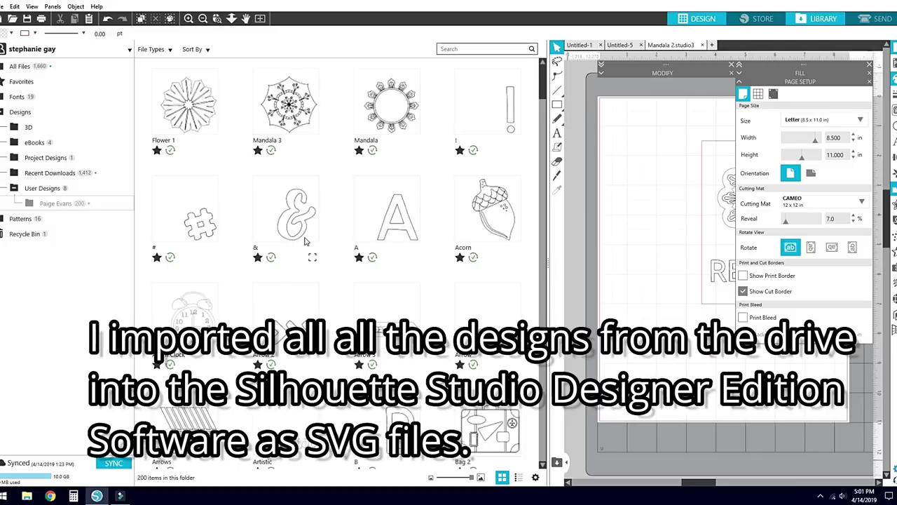
pyautogui.scroll(-10, 305, 241)
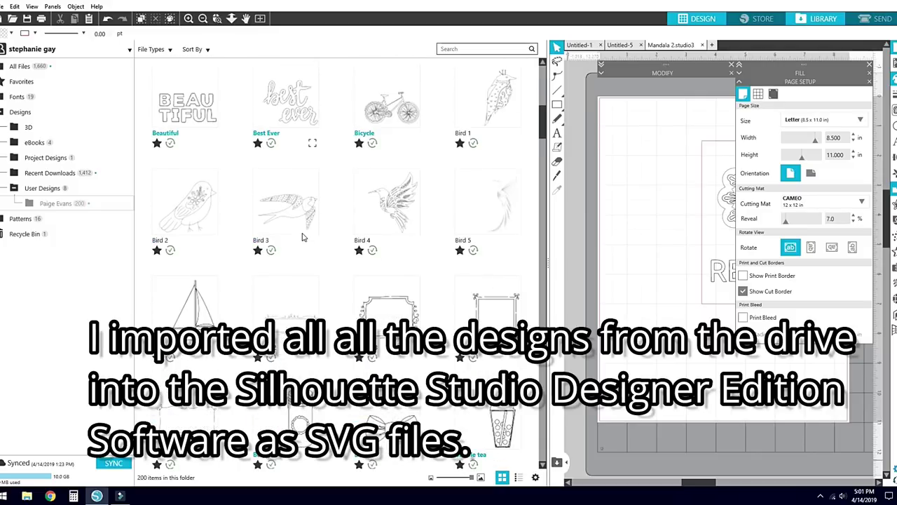
pyautogui.scroll(-10, 303, 237)
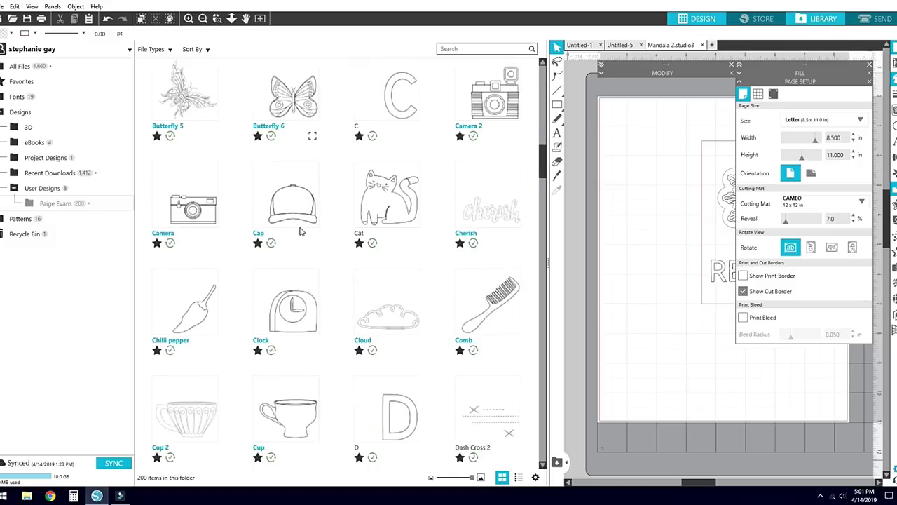
pyautogui.scroll(-12, 299, 232)
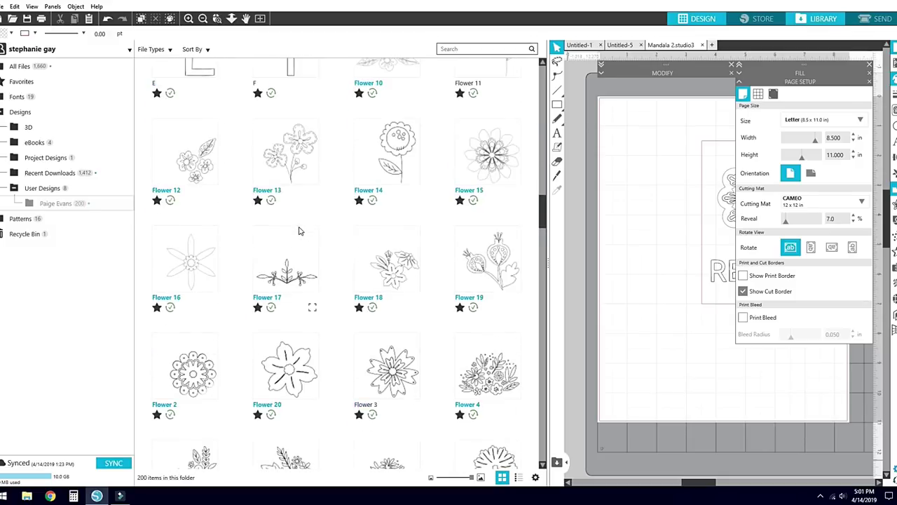
pyautogui.scroll(-10, 298, 231)
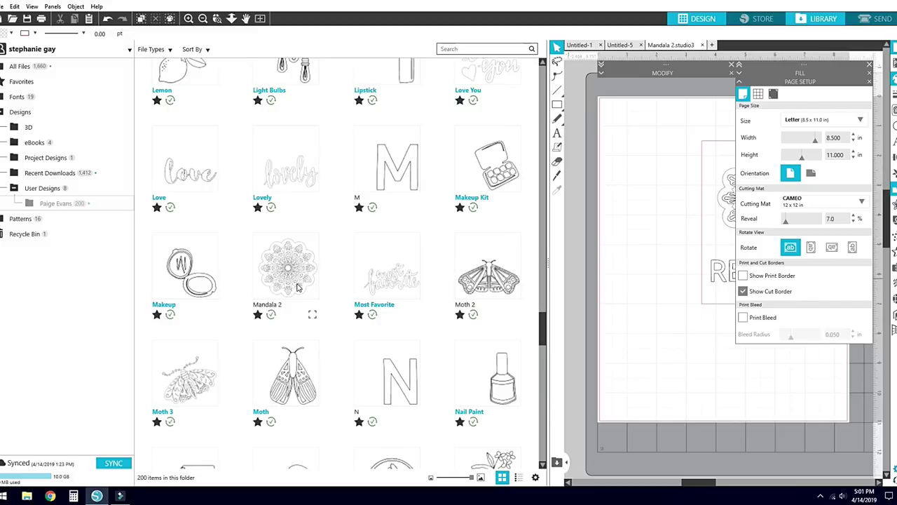
pyautogui.scroll(1, 298, 287)
pyautogui.scroll(4, 356, 283)
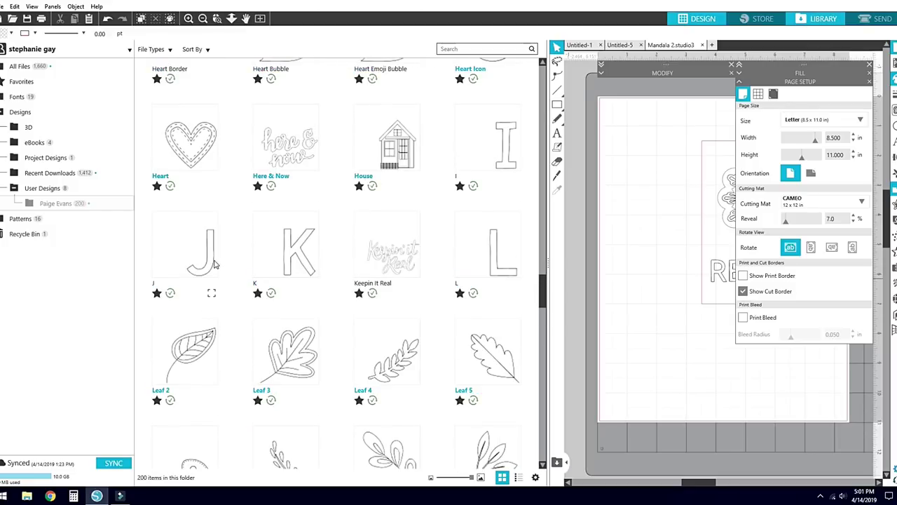
pyautogui.scroll(2, 485, 256)
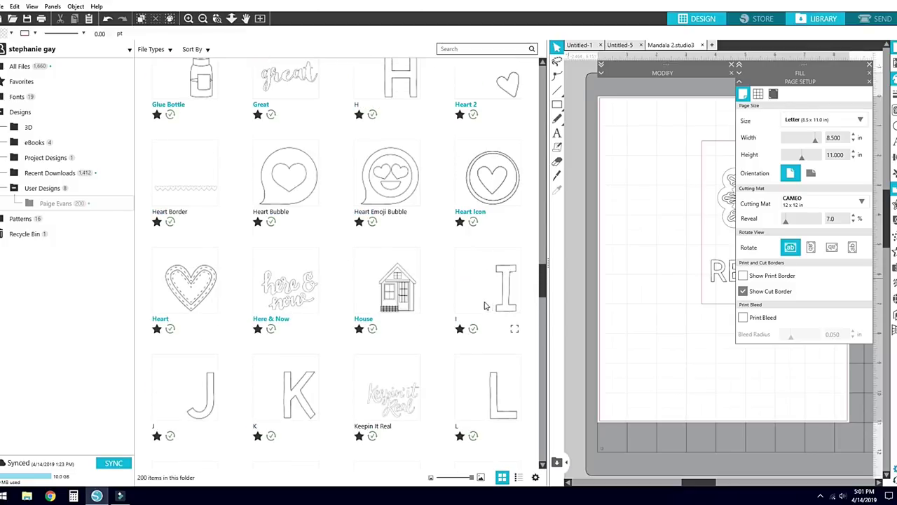
pyautogui.click(565, 463)
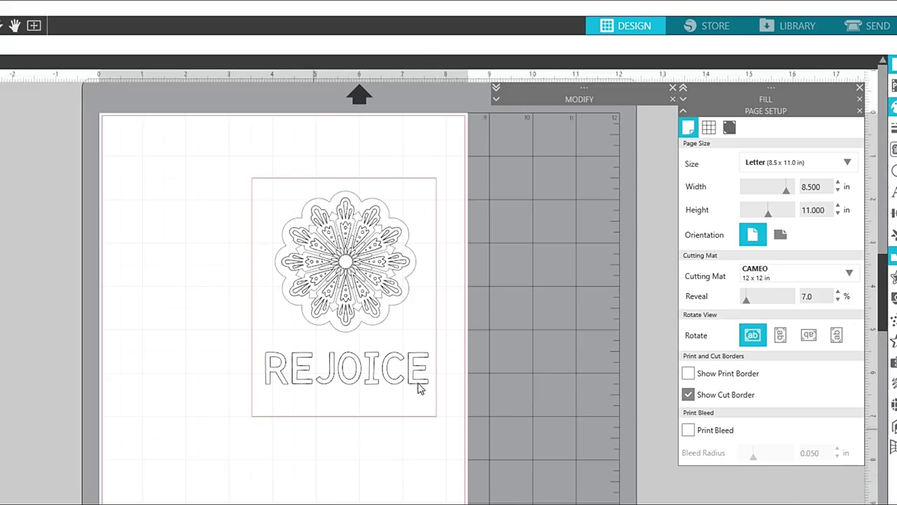
# Inspect the mandala, the REJOICE text and the 4.250 × 5.500 in card border
pyautogui.click(324, 258)
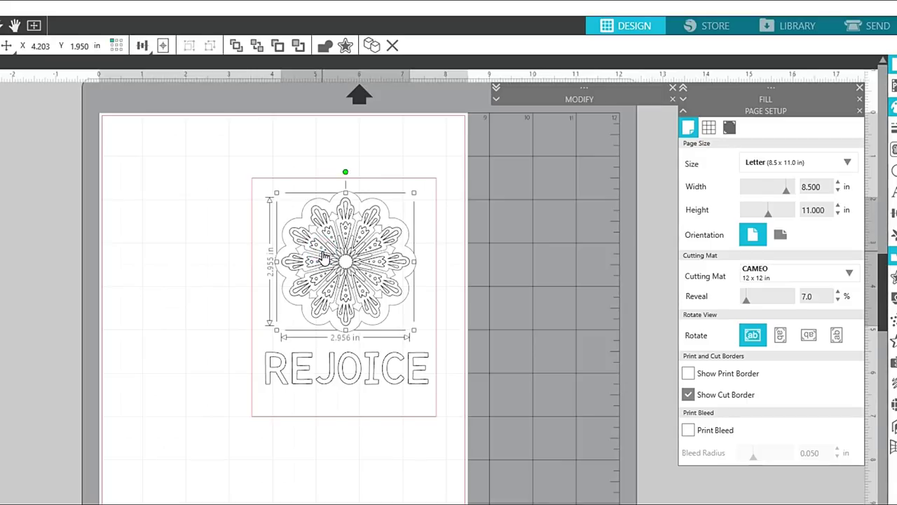
pyautogui.click(347, 382)
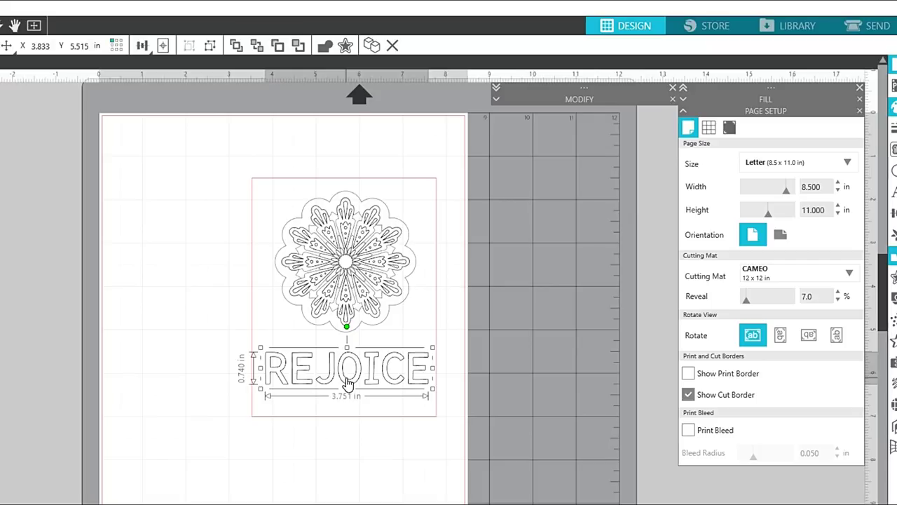
pyautogui.click(348, 468)
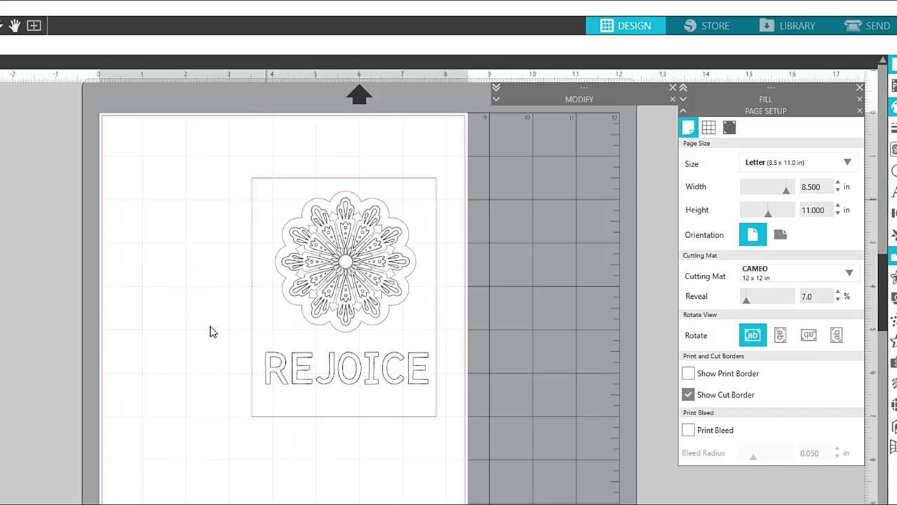
pyautogui.click(253, 293)
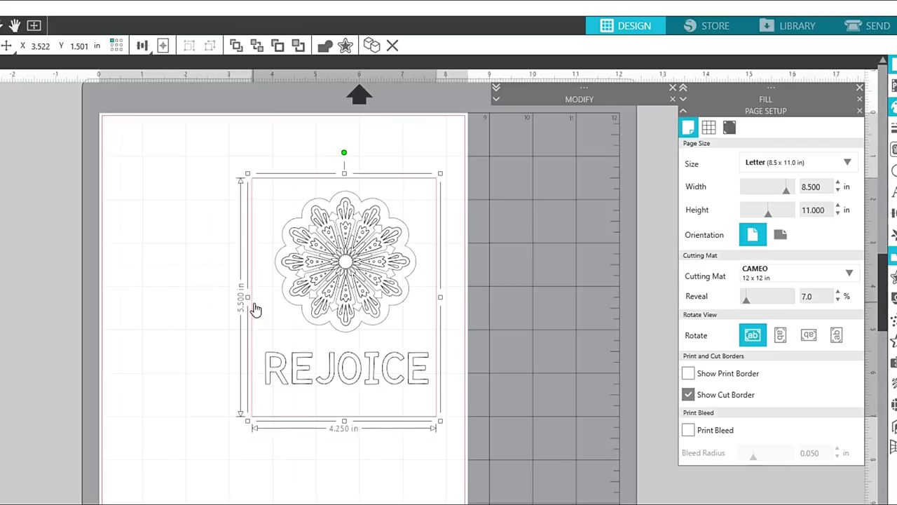
# Pull the scalloped backing off the inner mandala, then select both layers together
pyautogui.click(322, 277)
pyautogui.click(322, 277)
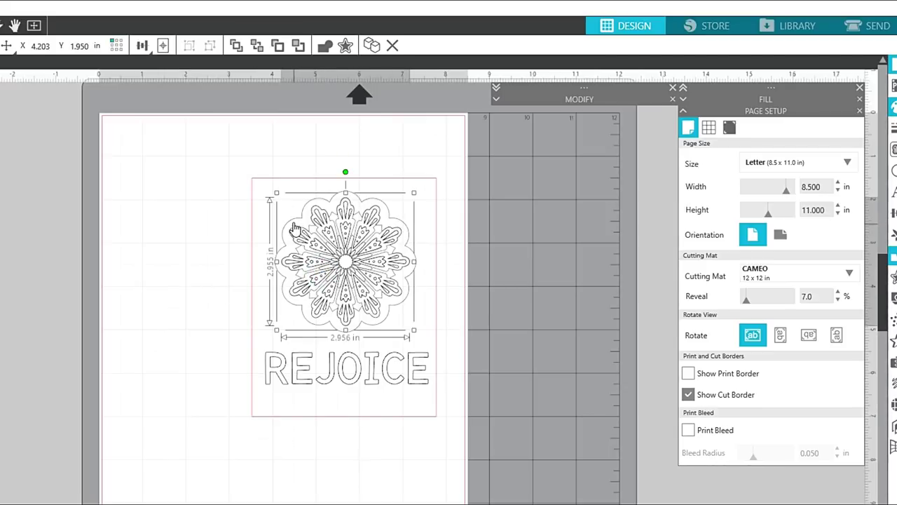
pyautogui.moveTo(290, 218)
pyautogui.mouseDown()
pyautogui.moveTo(239, 229)
pyautogui.moveTo(0, 242)
pyautogui.moveTo(186, 214)
pyautogui.moveTo(291, 225)
pyautogui.mouseUp()
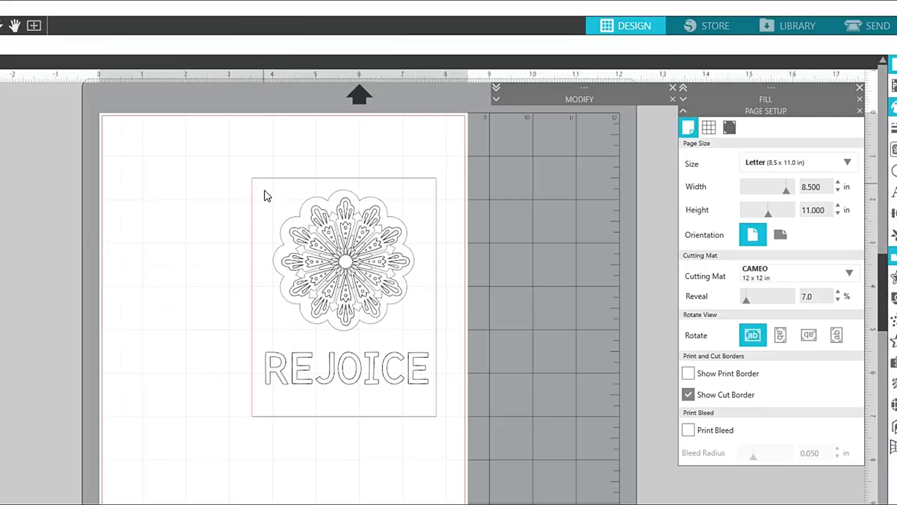
pyautogui.moveTo(263, 191); pyautogui.dragTo(431, 334)
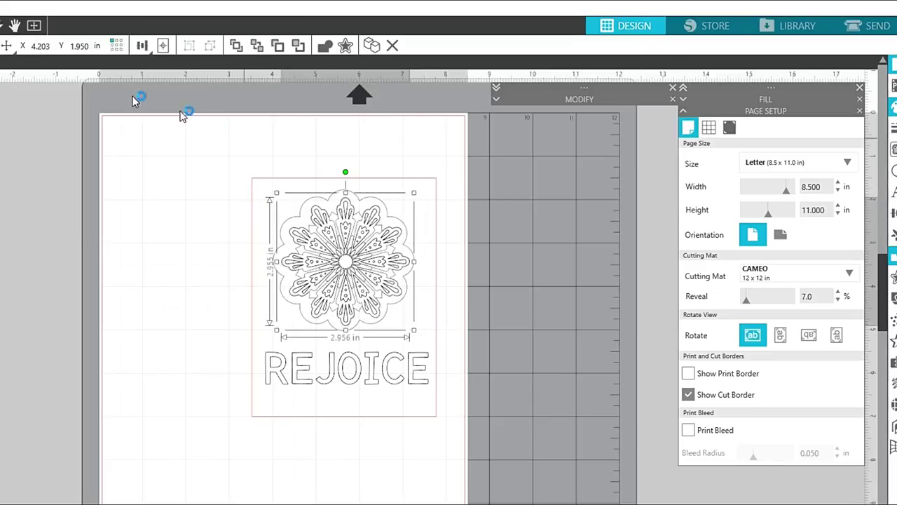
# Group and centre the mandala with its scalloped backing, then bring up the Send settings
pyautogui.click(233, 45)
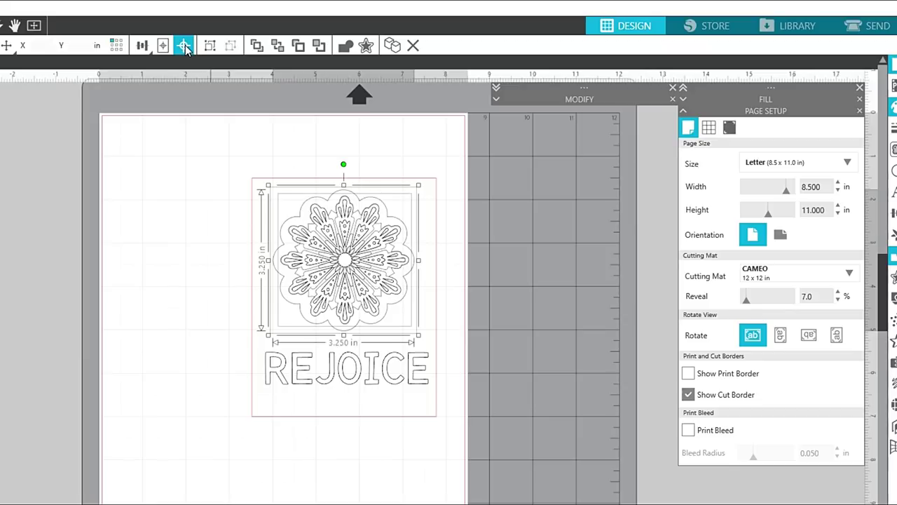
pyautogui.click(184, 46)
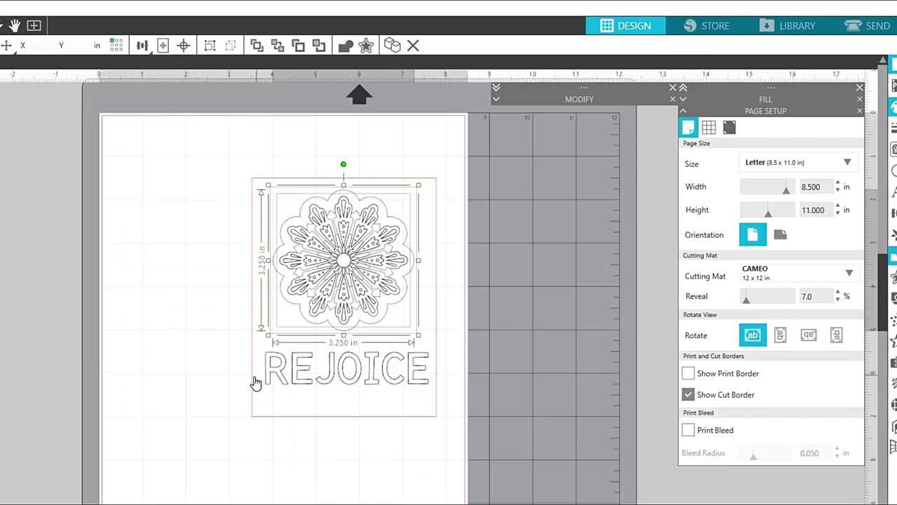
pyautogui.click(339, 431)
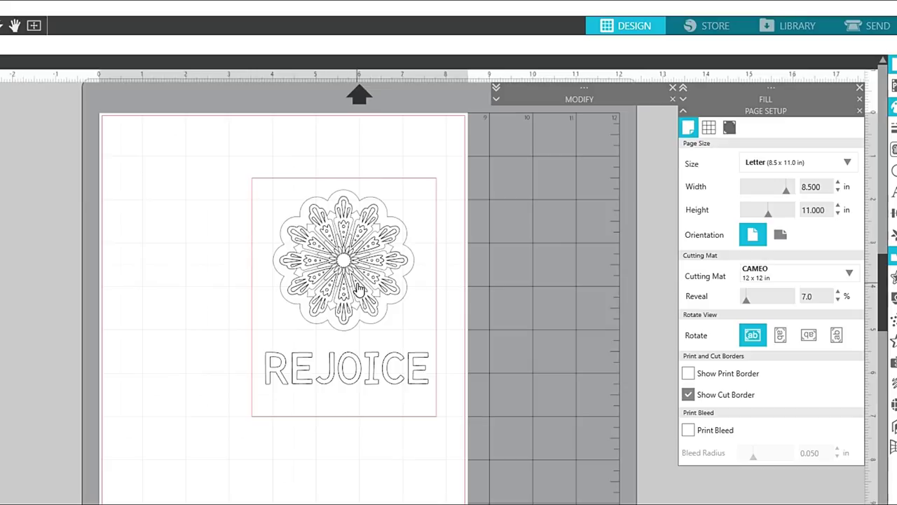
pyautogui.click(878, 34)
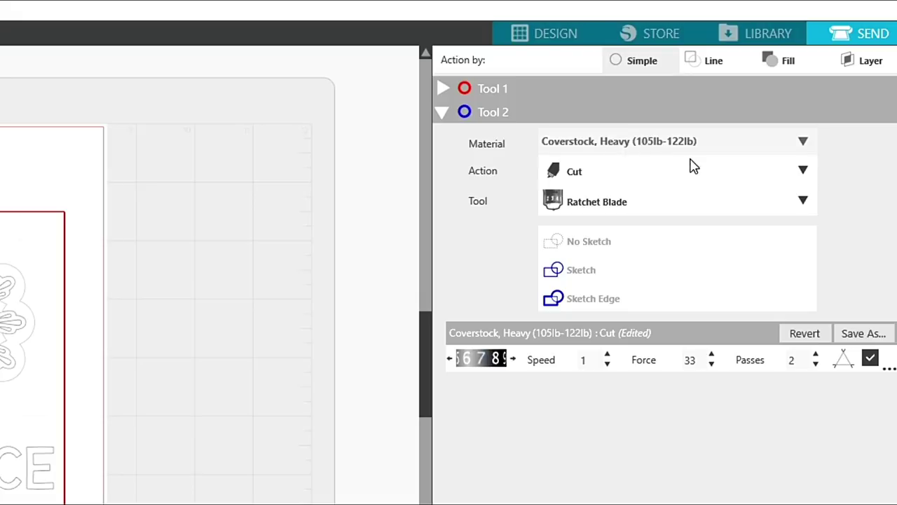
# Set Tool 2's action to Sketch and its tool to Pen Holder
pyautogui.click(804, 172)
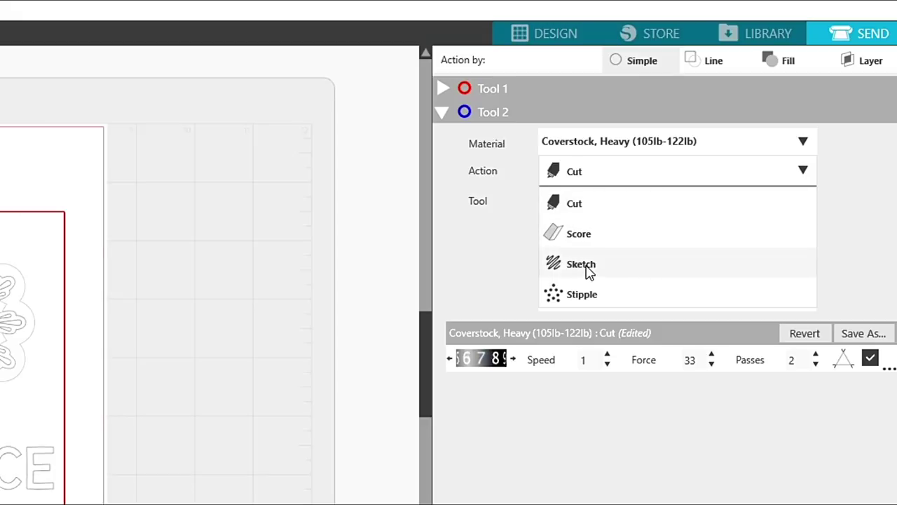
pyautogui.click(587, 270)
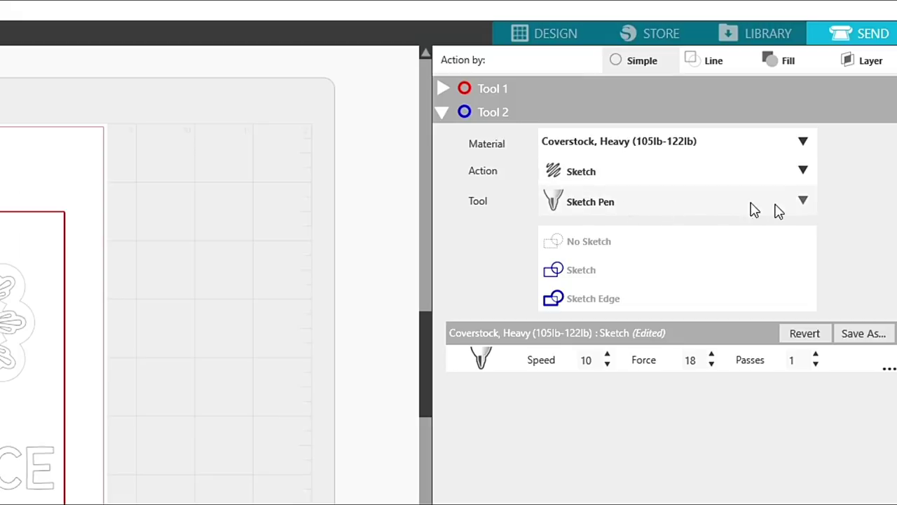
pyautogui.click(804, 202)
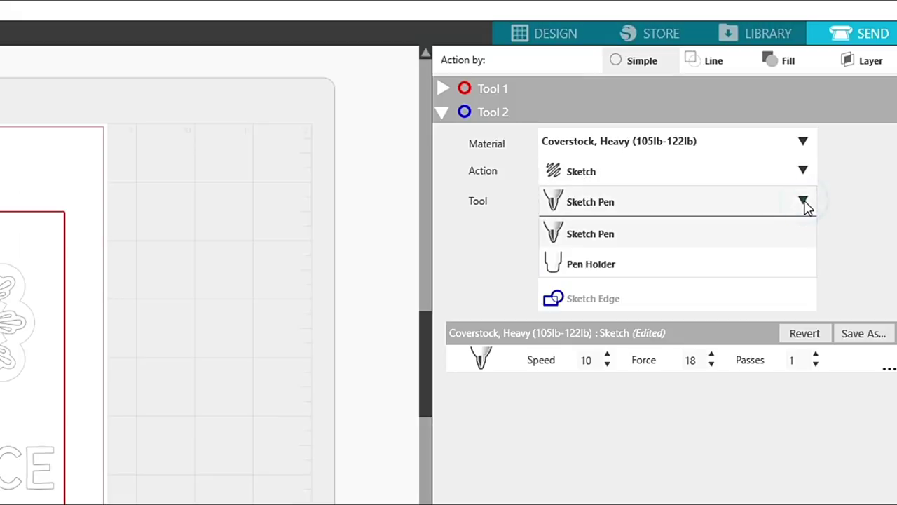
pyautogui.click(597, 270)
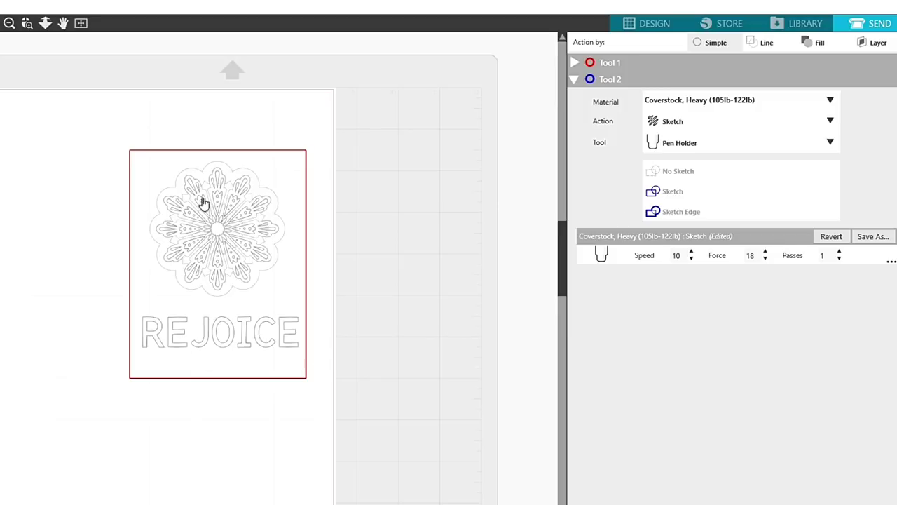
pyautogui.click(205, 260)
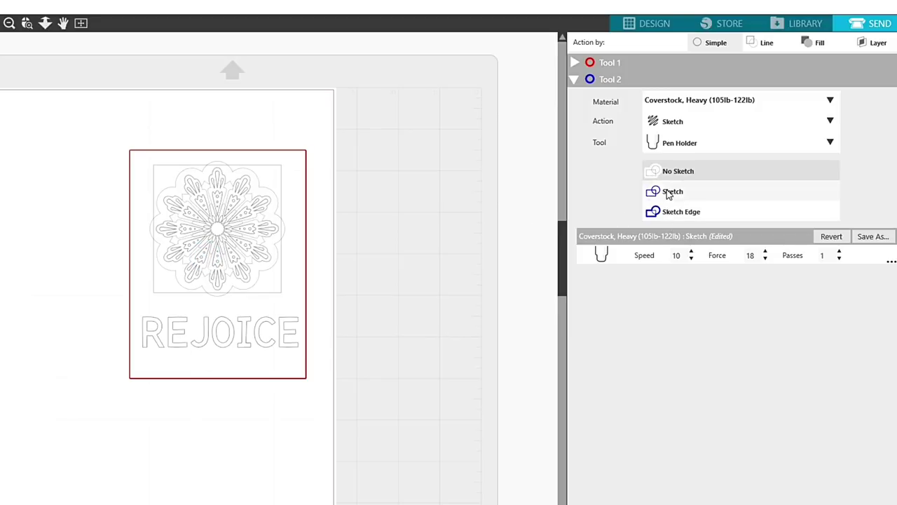
# Set the mandala to Sketch and the card frame to No Sketch, then lower the sketch speed
pyautogui.click(670, 194)
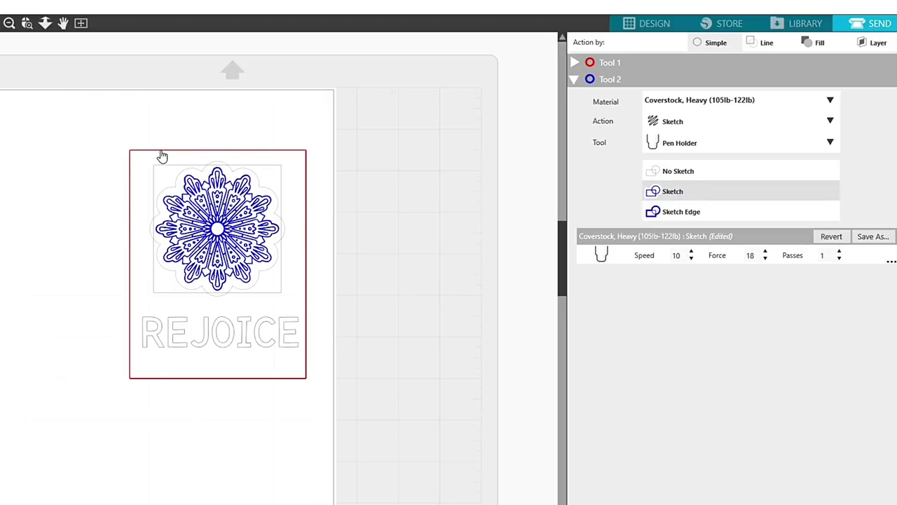
pyautogui.click(689, 173)
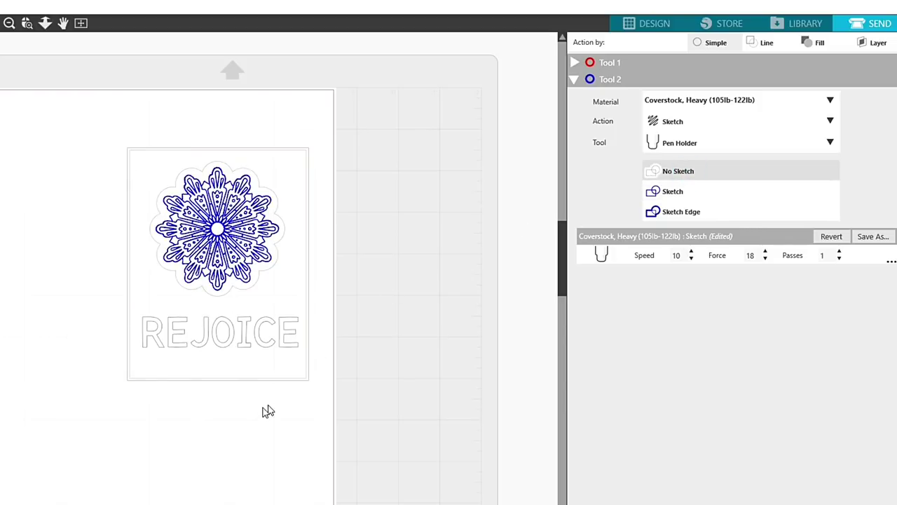
pyautogui.click(94, 242)
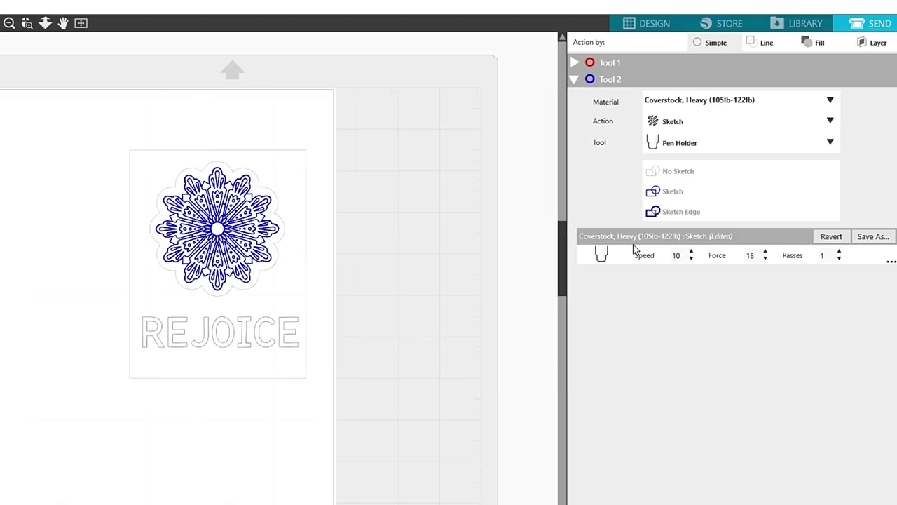
pyautogui.click(694, 261)
# Lower Tool 2's sketch speed to 8
pyautogui.click(693, 261)
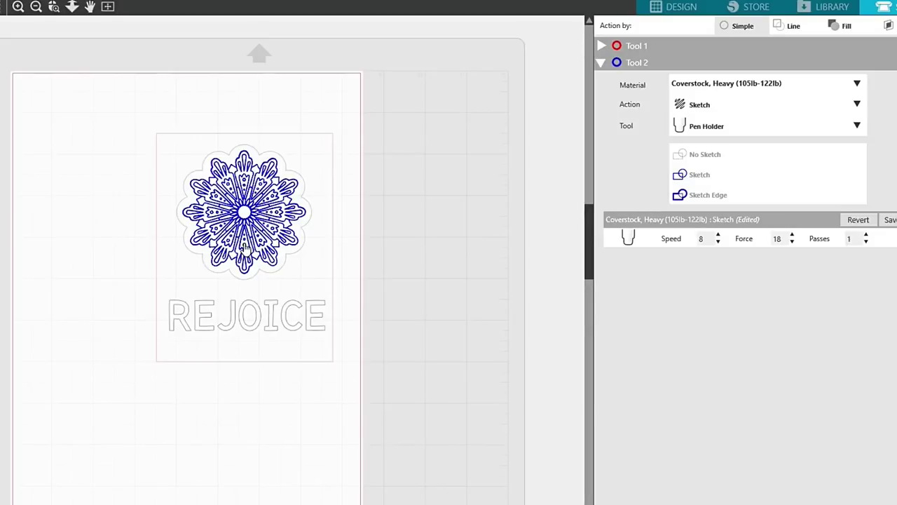
# Collapse Tool 2 and expand Tool 1 to show its AutoBlade cut at force 33, 2 passes
pyautogui.click(604, 47)
pyautogui.click(602, 45)
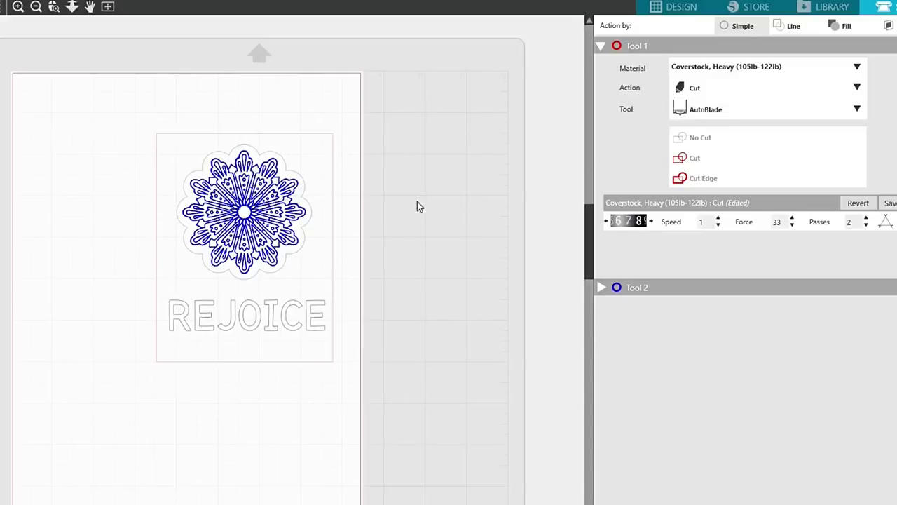
pyautogui.click(267, 229)
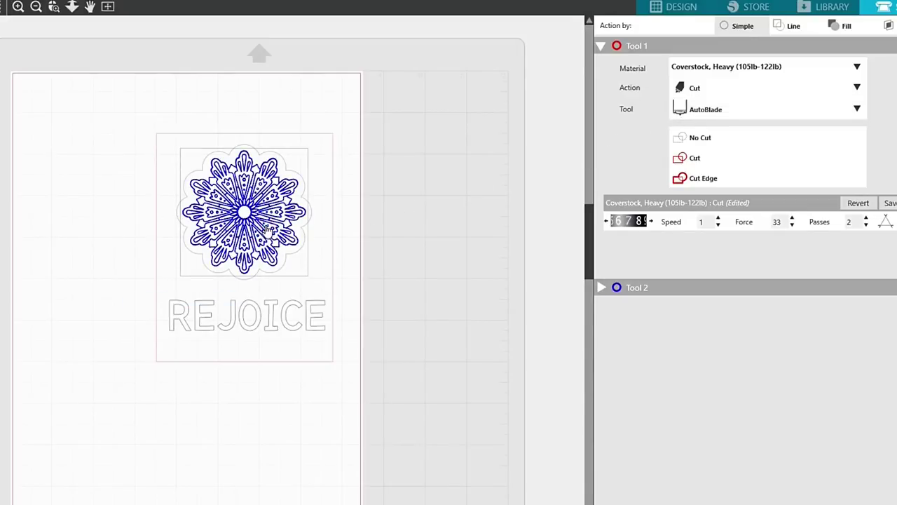
# Set the inner mandala to No Cut; set the scalloped outline, REJOICE lettering and border to Cut
pyautogui.click(684, 140)
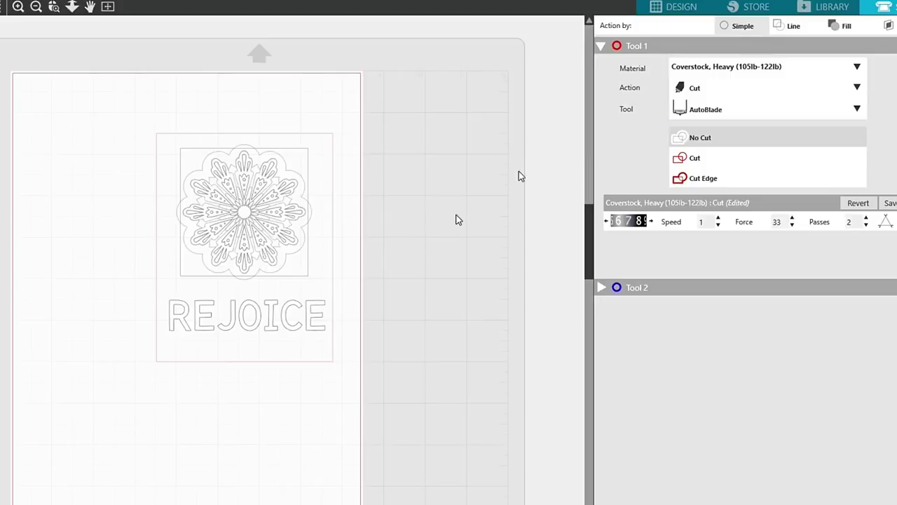
pyautogui.click(303, 254)
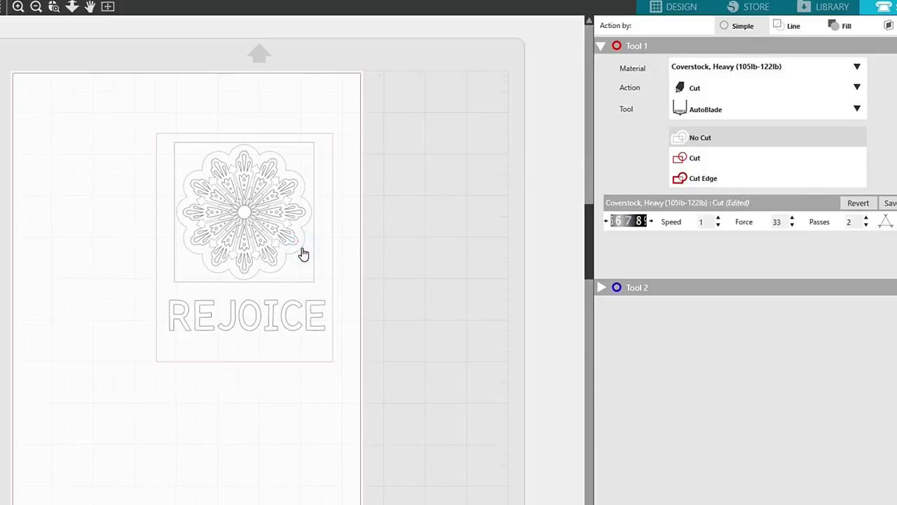
pyautogui.click(695, 160)
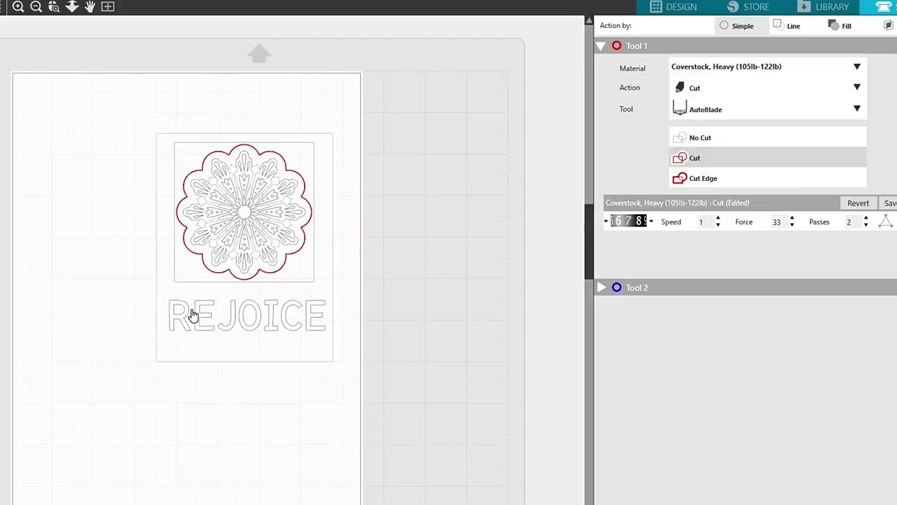
pyautogui.click(694, 160)
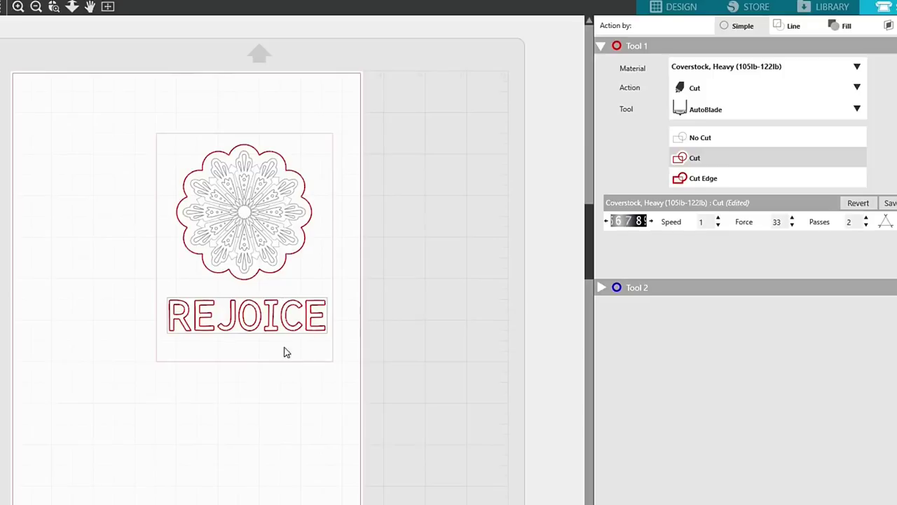
pyautogui.moveTo(243, 320); pyautogui.dragTo(241, 323)
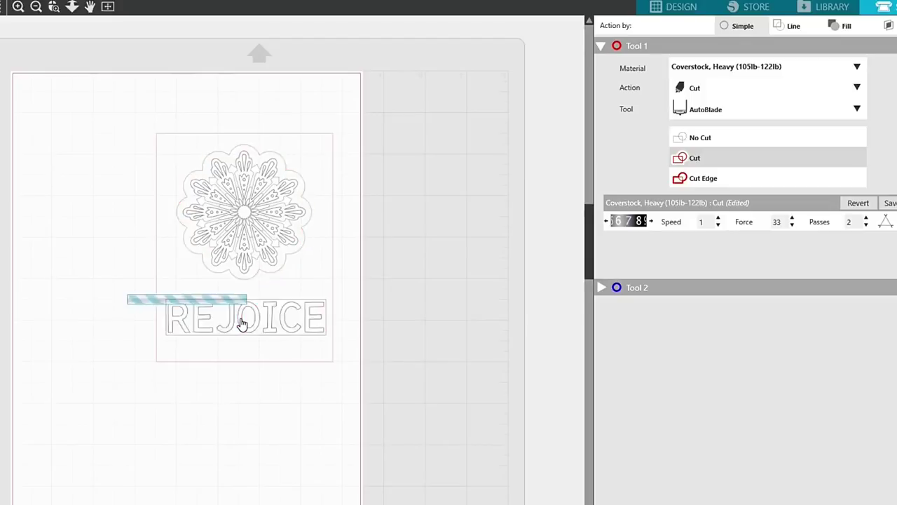
pyautogui.click(297, 138)
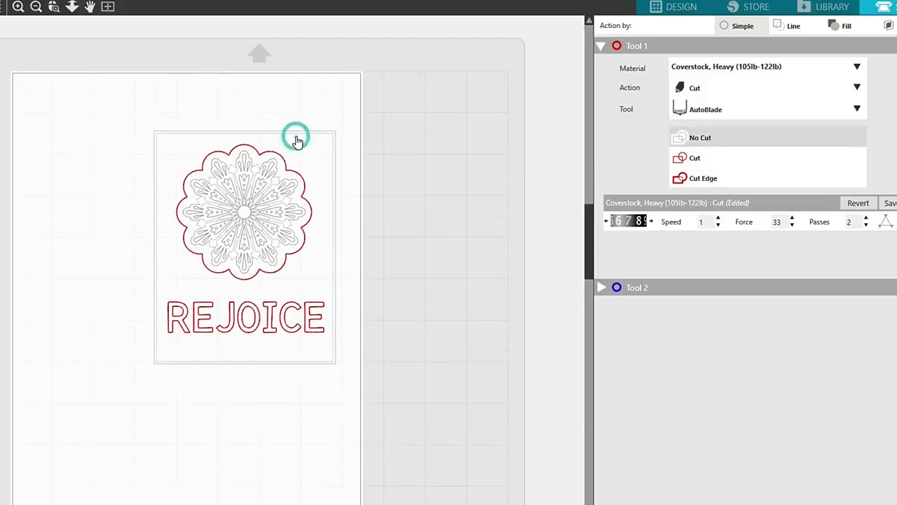
pyautogui.click(695, 160)
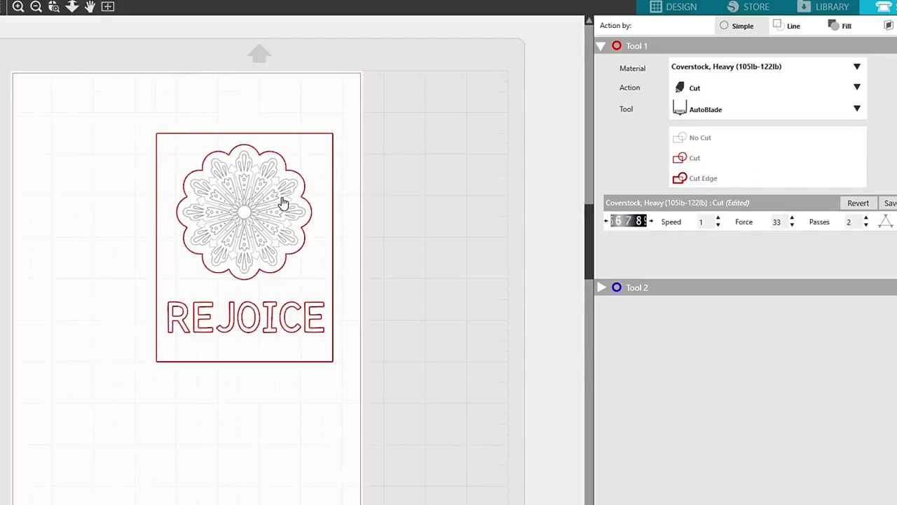